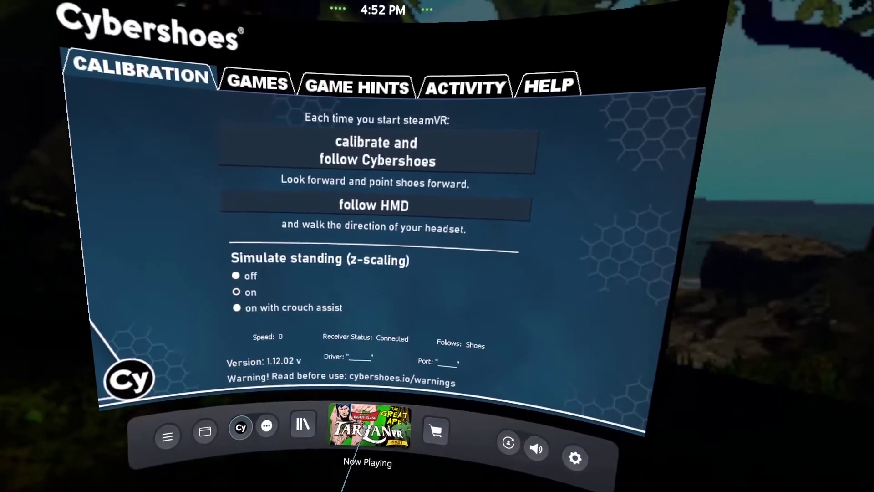
Open the controller binding settings for Tarzan VR and set the active controller binding to Custom.
{"action": "left_click", "coordinate": [361, 420]}
{"action": "left_click", "coordinate": [377, 299]}
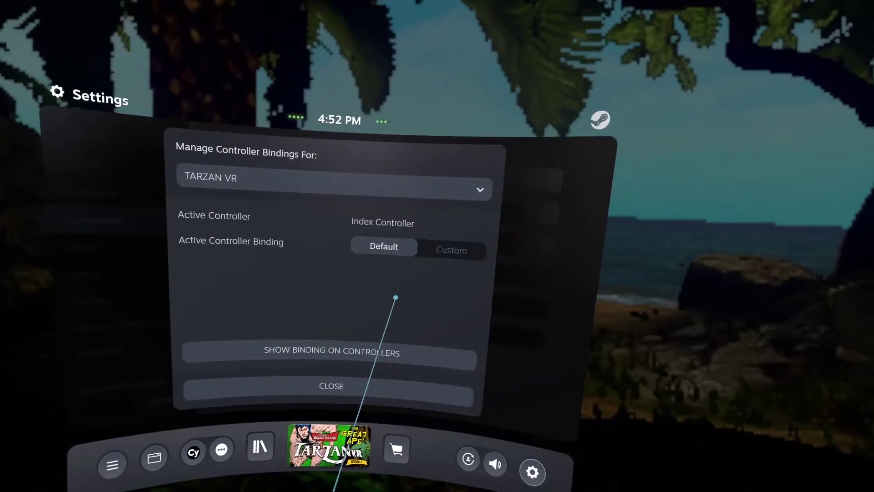
{"action": "left_click", "coordinate": [433, 257]}
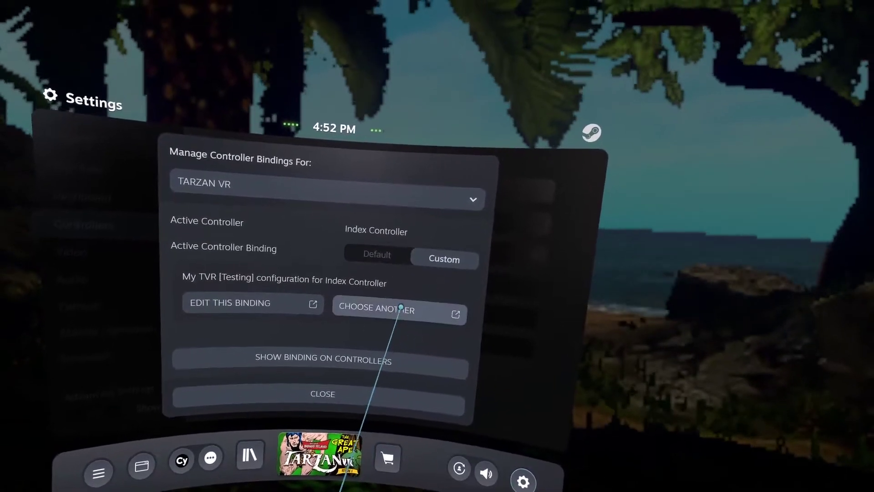
Choose another binding for Tarzan VR and switch the current controller to Cybershoes Controller.
{"action": "left_click", "coordinate": [417, 301]}
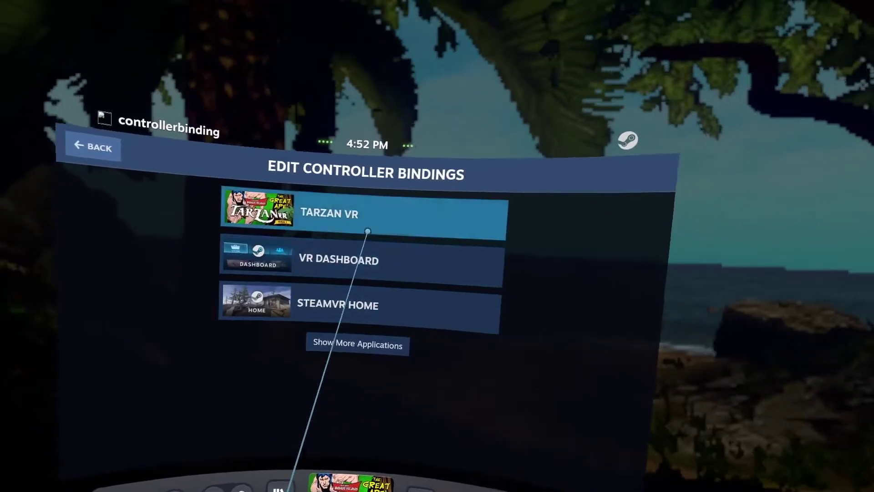
{"action": "left_click", "coordinate": [412, 213]}
{"action": "left_click", "coordinate": [414, 249]}
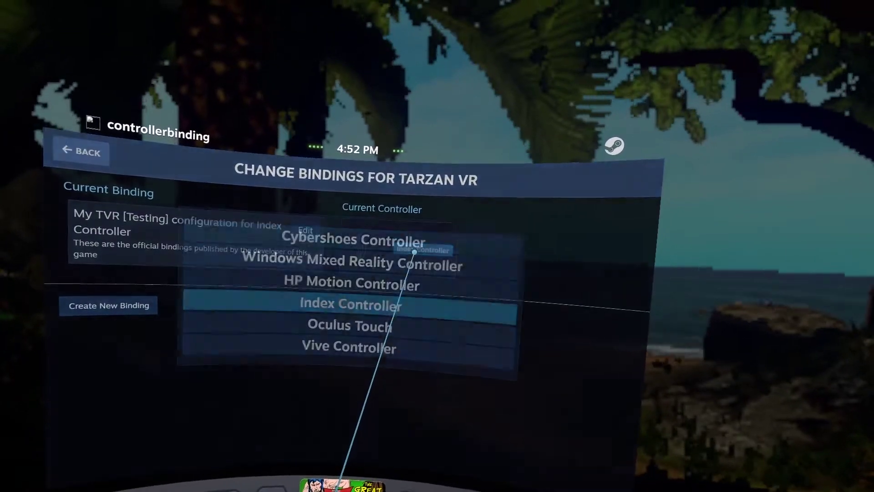
{"action": "left_click", "coordinate": [429, 251]}
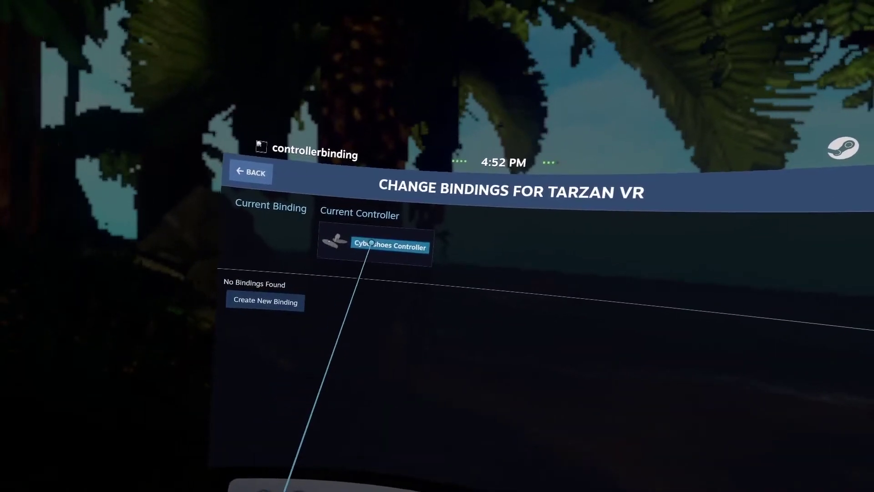
Create a new Cybershoes binding, use Trackpad Default as a trackpad, and assign Locomotion to its position.
{"action": "left_click", "coordinate": [282, 298]}
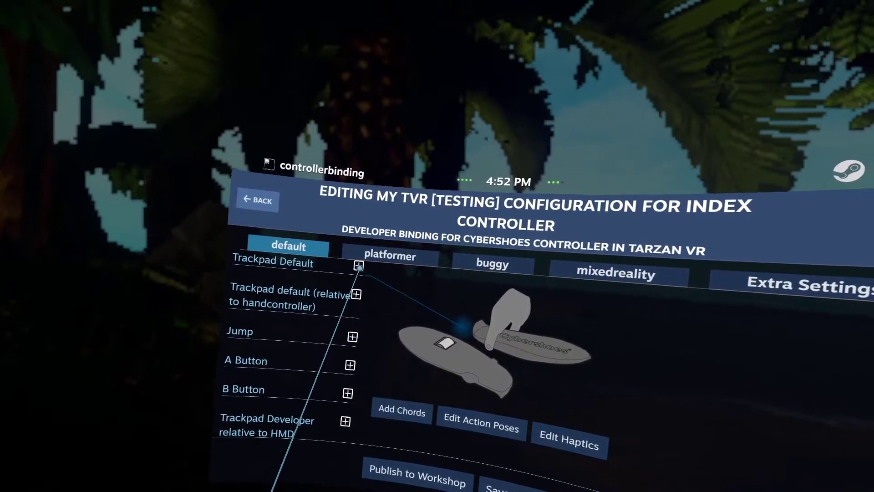
{"action": "left_click", "coordinate": [363, 263]}
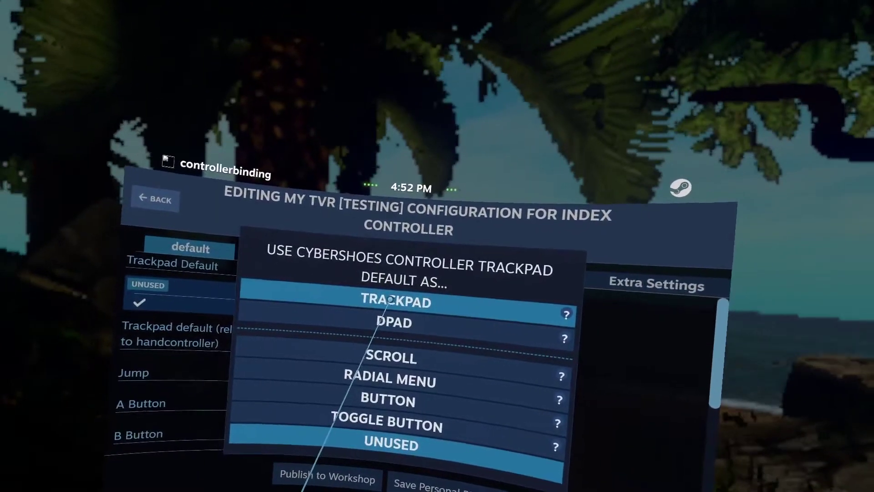
{"action": "left_click", "coordinate": [391, 300]}
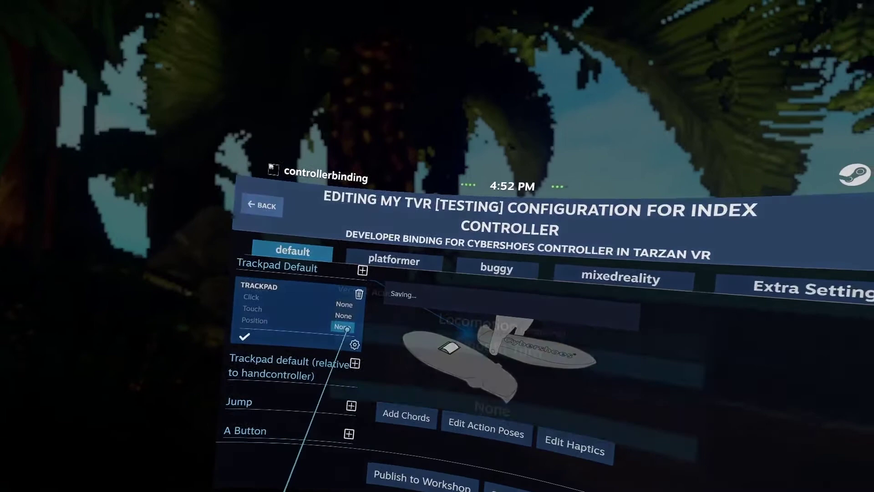
{"action": "left_click", "coordinate": [285, 326]}
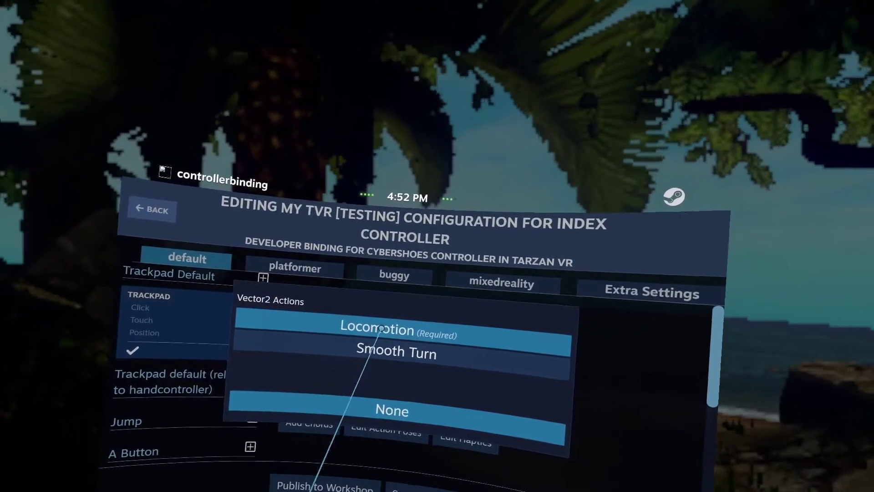
{"action": "left_click", "coordinate": [378, 327]}
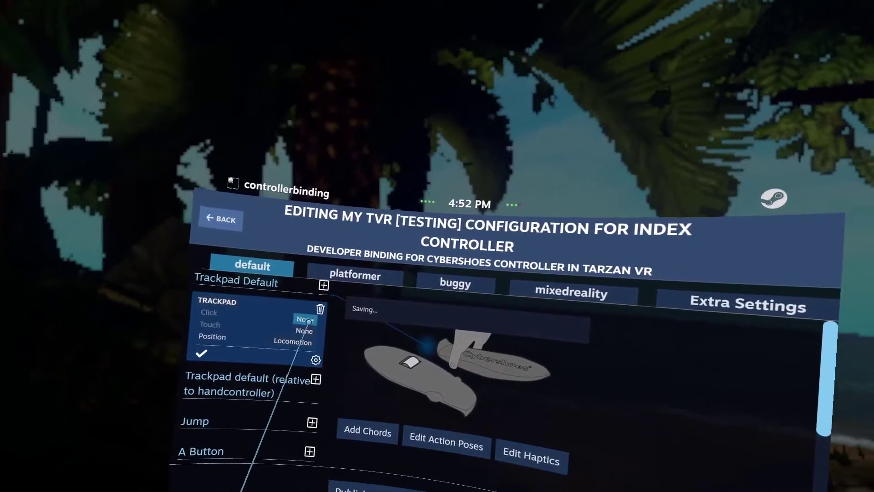
Assign Sprint to the trackpad's click and the Jump action to the click of the Jump input's button.
{"action": "left_click", "coordinate": [304, 318]}
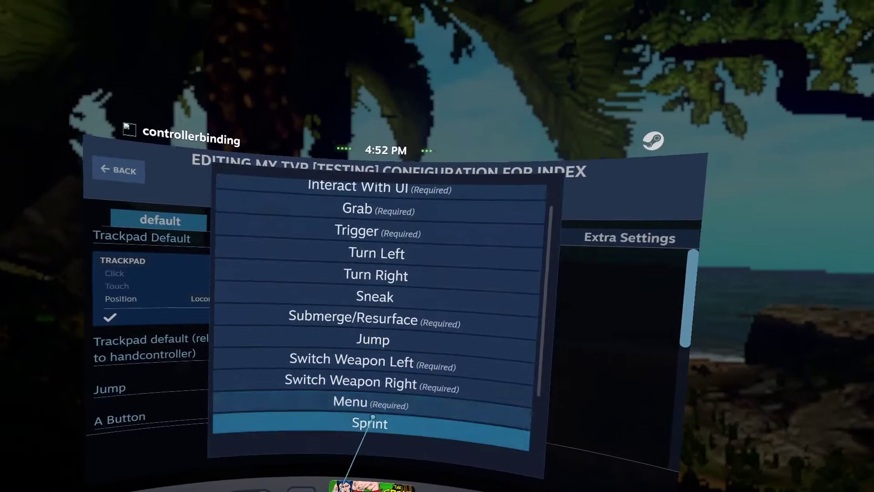
{"action": "left_click", "coordinate": [383, 431]}
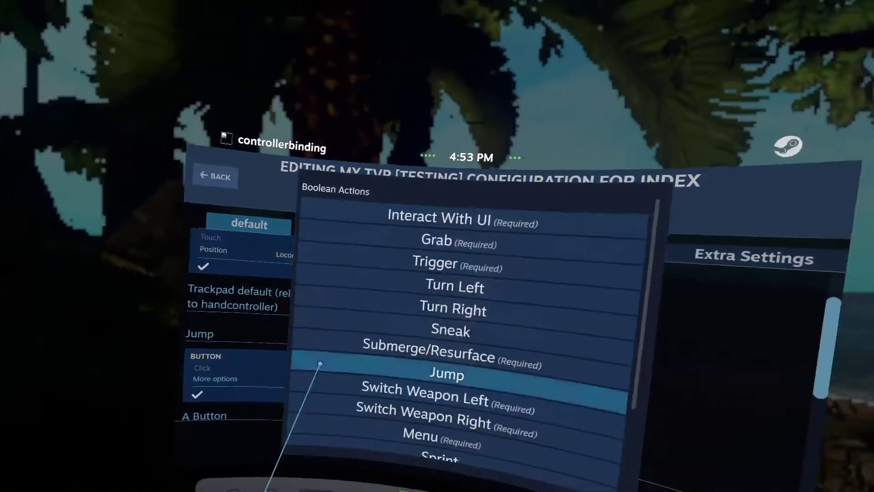
{"action": "left_click", "coordinate": [437, 372]}
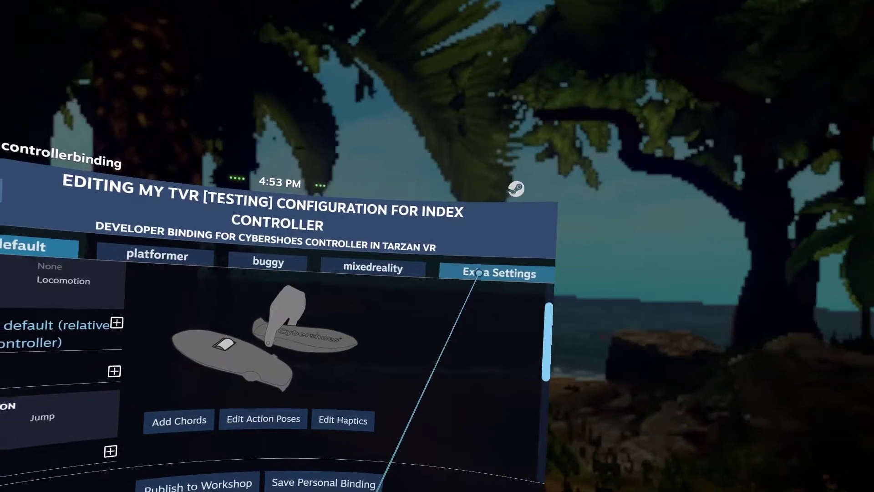
Check the binding's extra settings, then return to the Tarzan VR game and bring the SteamVR dashboard back up.
{"action": "left_click", "coordinate": [479, 272]}
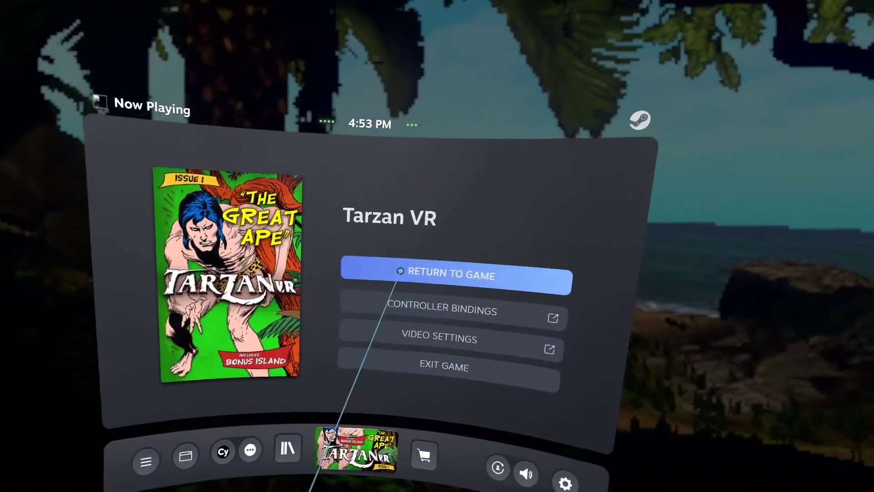
{"action": "left_click", "coordinate": [400, 271]}
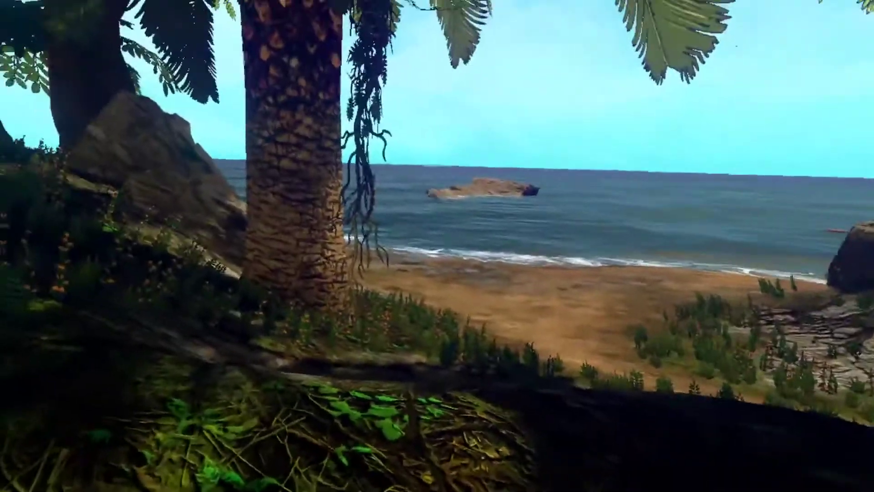
{"action": "key", "text": "Escape"}
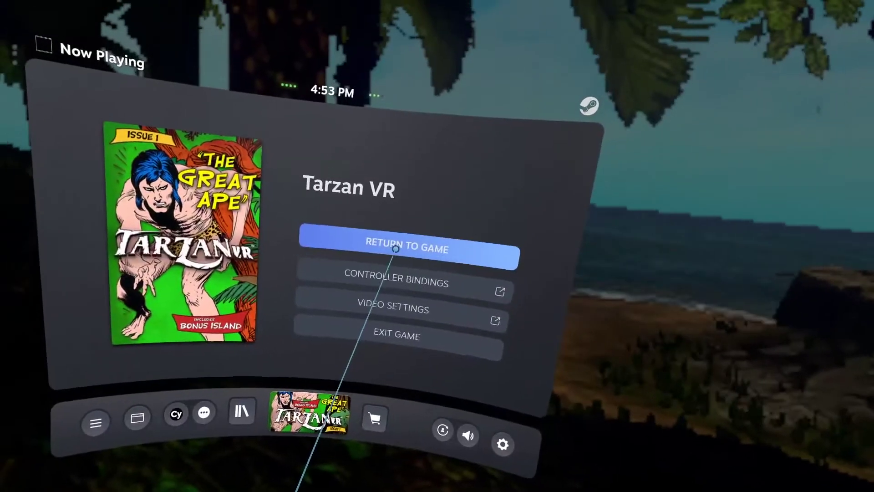
Reopen the current Cybershoes binding of Tarzan VR for editing and start publishing it to the Workshop.
{"action": "left_click", "coordinate": [392, 273]}
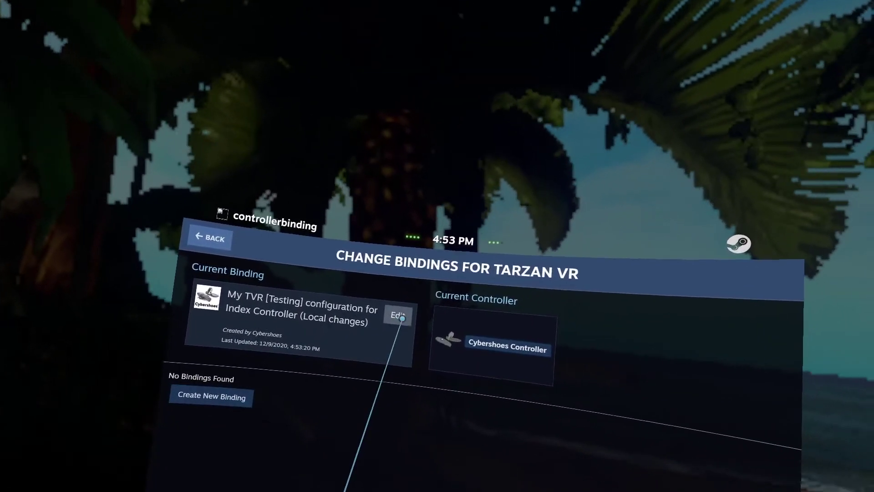
{"action": "left_click", "coordinate": [396, 327]}
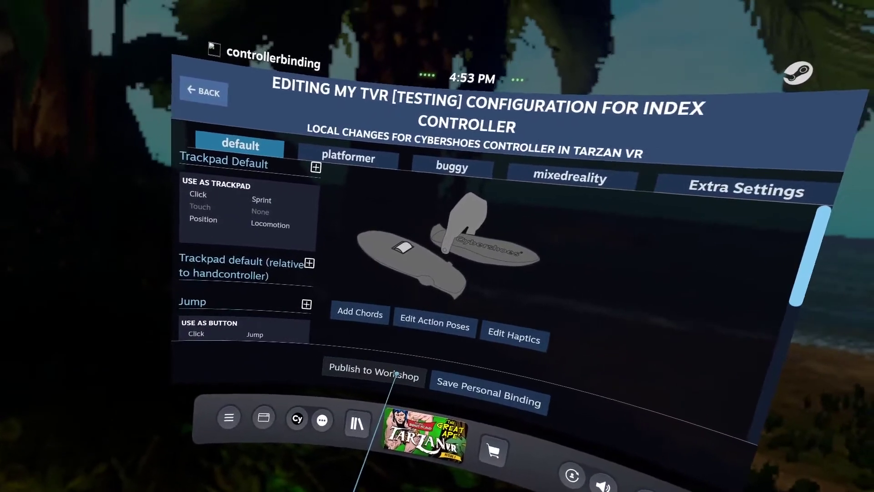
{"action": "left_click", "coordinate": [403, 348]}
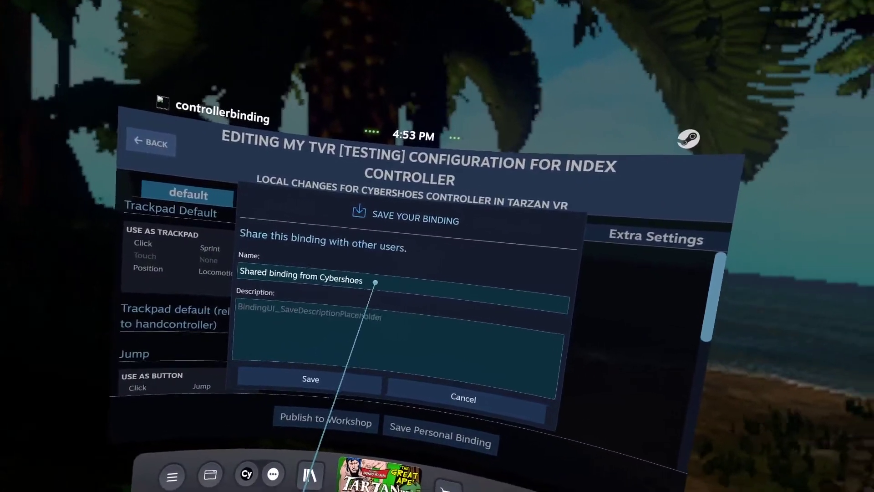
Name the shared binding "use with STEAMVR" and save it.
{"action": "left_click", "coordinate": [389, 280]}
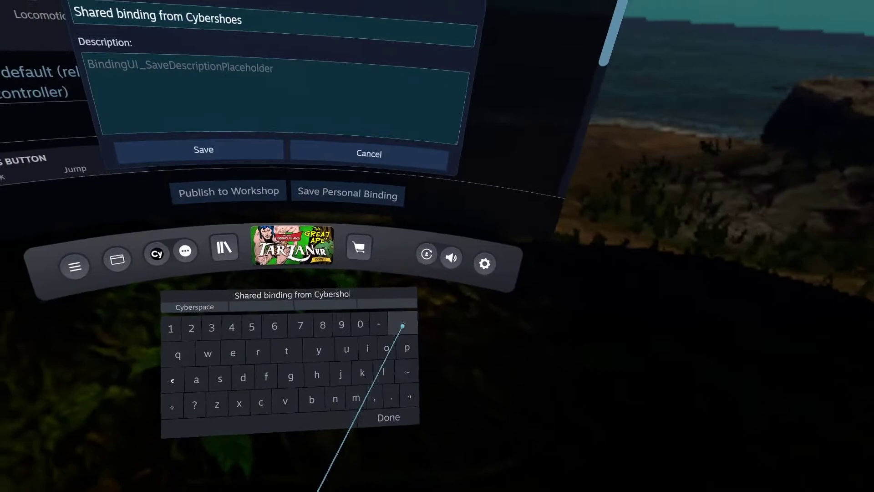
{"action": "key", "text": "BackSpace"}
{"action": "key", "text": "BackSpace"}
{"action": "key", "text": "BackSpace"}
{"action": "key", "text": "BackSpace"}
{"action": "key", "text": "BackSpace"}
{"action": "key", "text": "BackSpace"}
{"action": "key", "text": "BackSpace"}
{"action": "key", "text": "BackSpace"}
{"action": "key", "text": "BackSpace"}
{"action": "key", "text": "BackSpace"}
{"action": "key", "text": "BackSpace"}
{"action": "key", "text": "BackSpace"}
{"action": "key", "text": "BackSpace"}
{"action": "key", "text": "BackSpace"}
{"action": "key", "text": "BackSpace"}
{"action": "key", "text": "BackSpace"}
{"action": "key", "text": "BackSpace"}
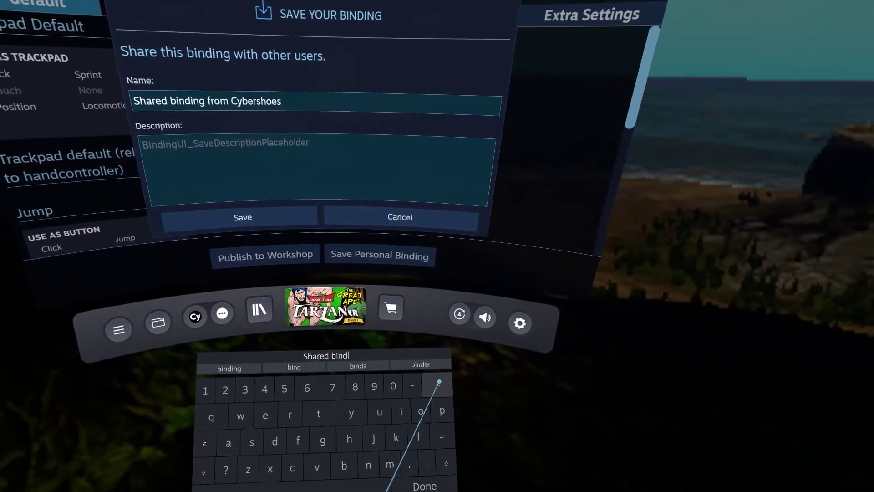
{"action": "key", "text": "BackSpace"}
{"action": "key", "text": "BackSpace"}
{"action": "key", "text": "BackSpace"}
{"action": "key", "text": "BackSpace"}
{"action": "key", "text": "BackSpace"}
{"action": "key", "text": "BackSpace"}
{"action": "key", "text": "BackSpace"}
{"action": "key", "text": "BackSpace"}
{"action": "key", "text": "BackSpace"}
{"action": "key", "text": "BackSpace"}
{"action": "key", "text": "BackSpace"}
{"action": "type", "text": "u"}
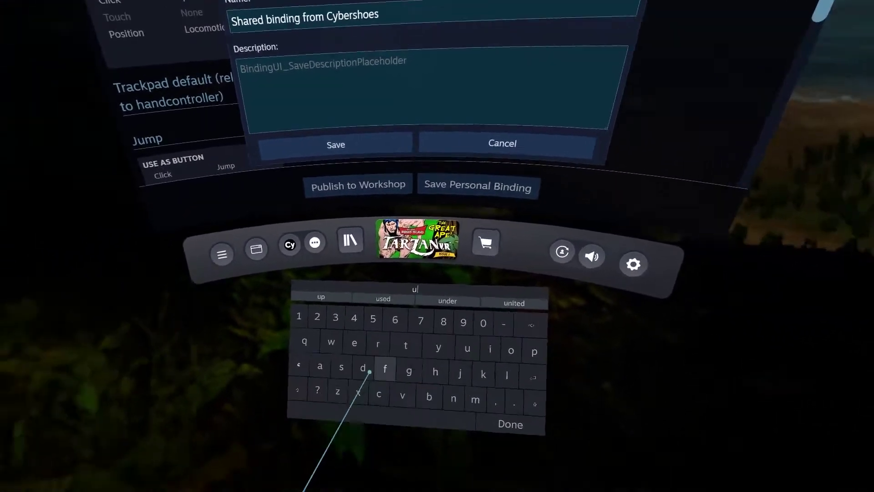
{"action": "type", "text": "se w"}
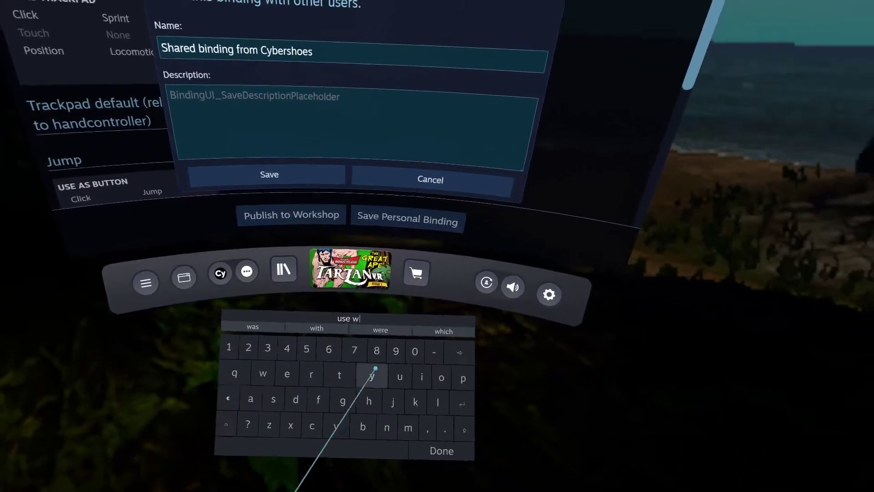
{"action": "left_click", "coordinate": [316, 328]}
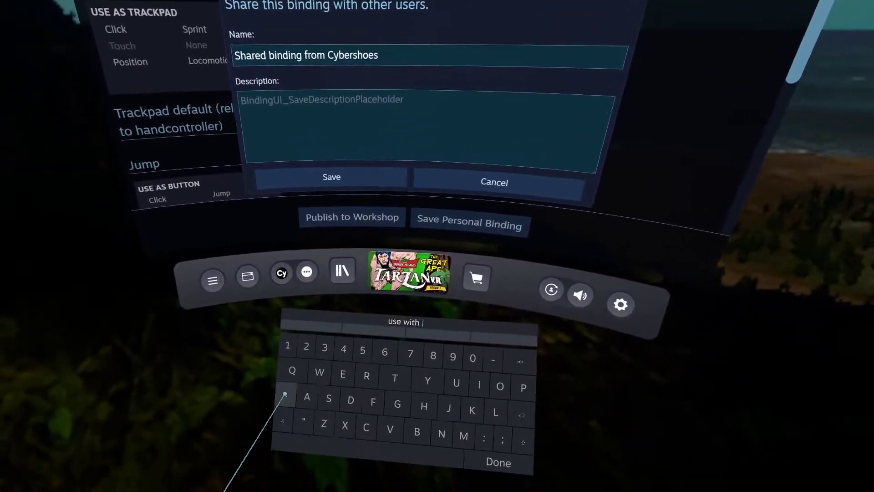
{"action": "type", "text": "STE"}
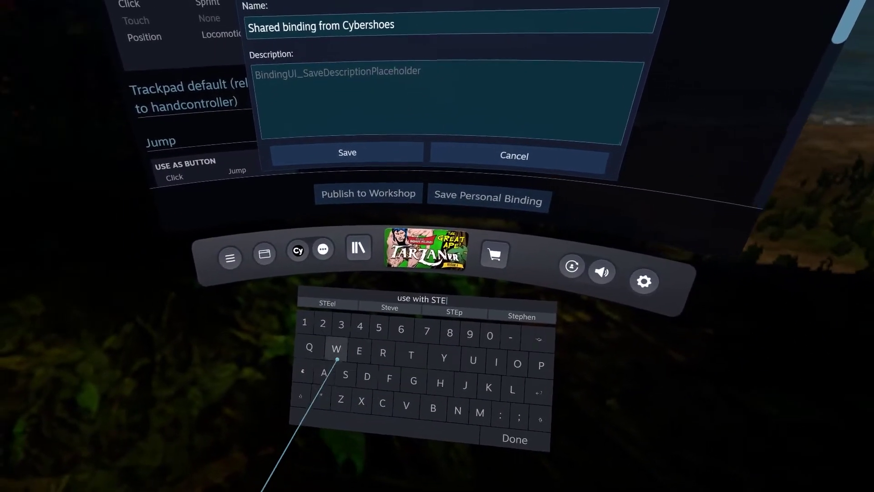
{"action": "type", "text": "AMVR"}
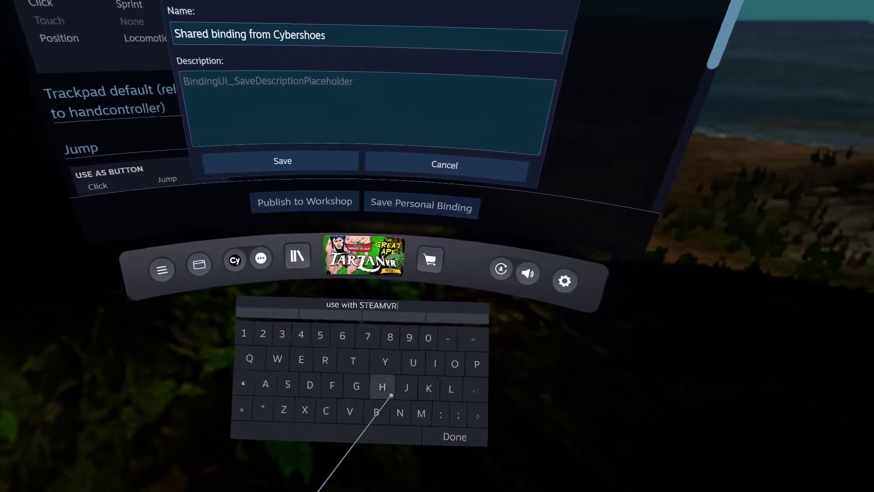
{"action": "left_click", "coordinate": [455, 437]}
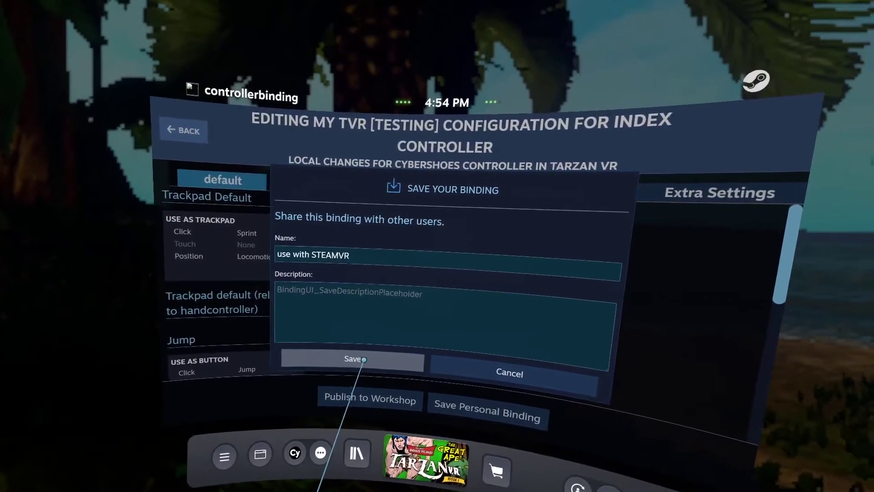
{"action": "left_click", "coordinate": [351, 366]}
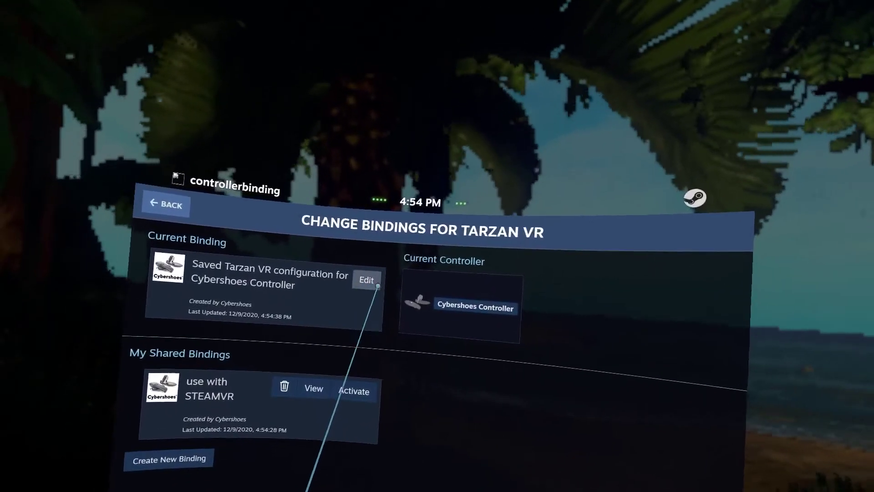
Open the saved Tarzan VR configuration for the Cybershoes Controller and review its trackpad and jump assignments.
{"action": "left_click", "coordinate": [377, 284]}
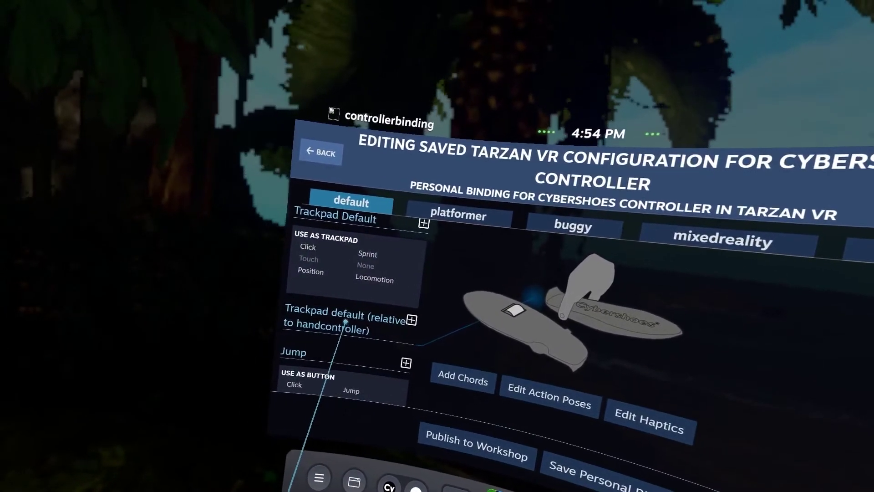
{"action": "scroll", "coordinate": [347, 322], "scroll_direction": "down", "scroll_amount": 1}
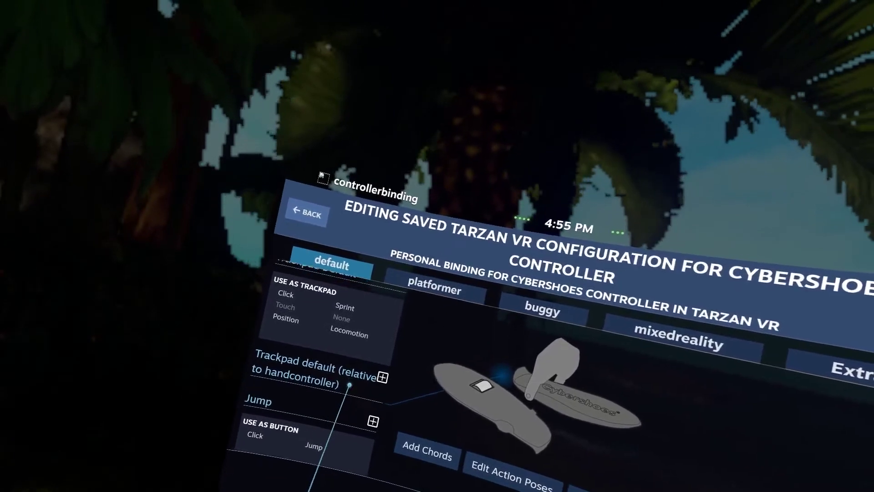
{"action": "mouse_move", "coordinate": [275, 282]}
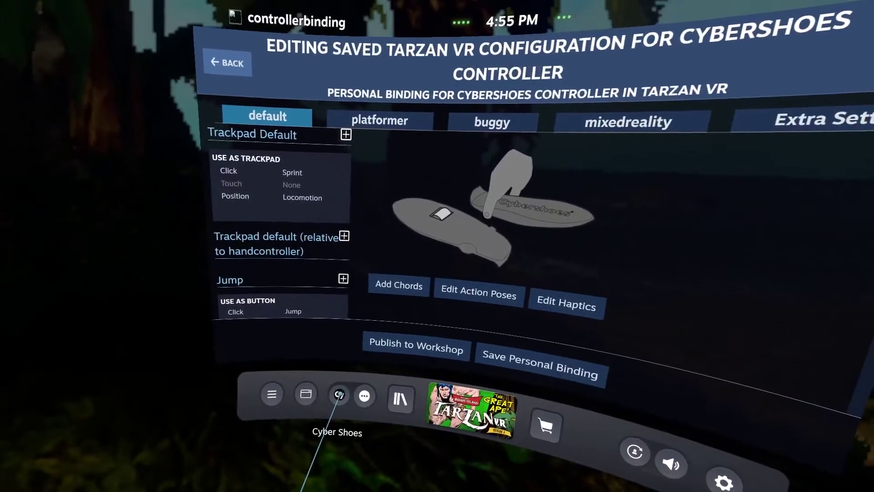
Switch to the Cybershoes overlay and open its help section.
{"action": "left_click", "coordinate": [341, 393]}
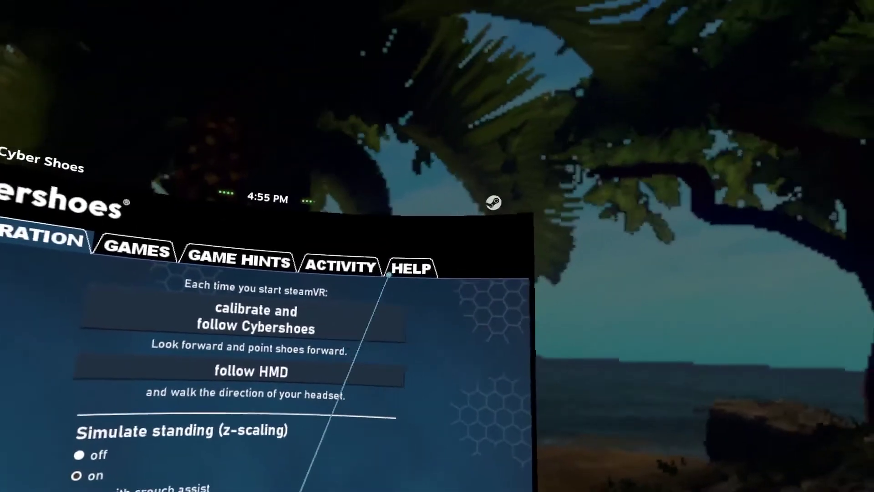
{"action": "left_click", "coordinate": [394, 272]}
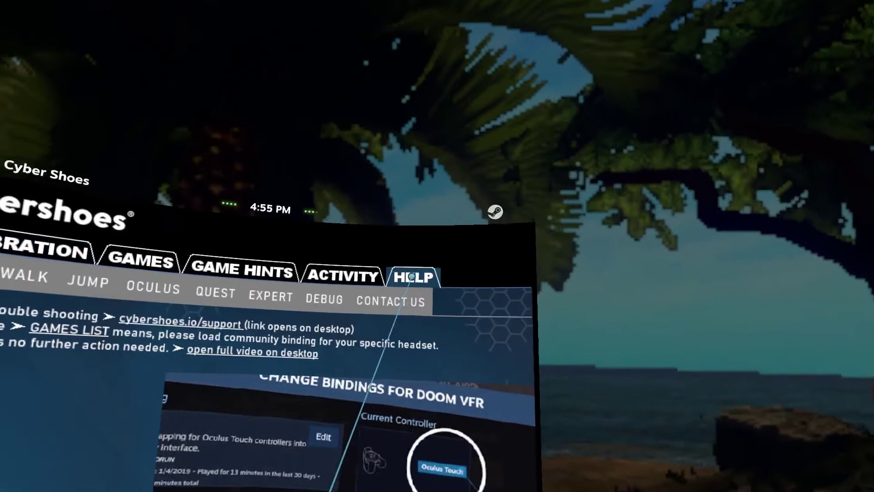